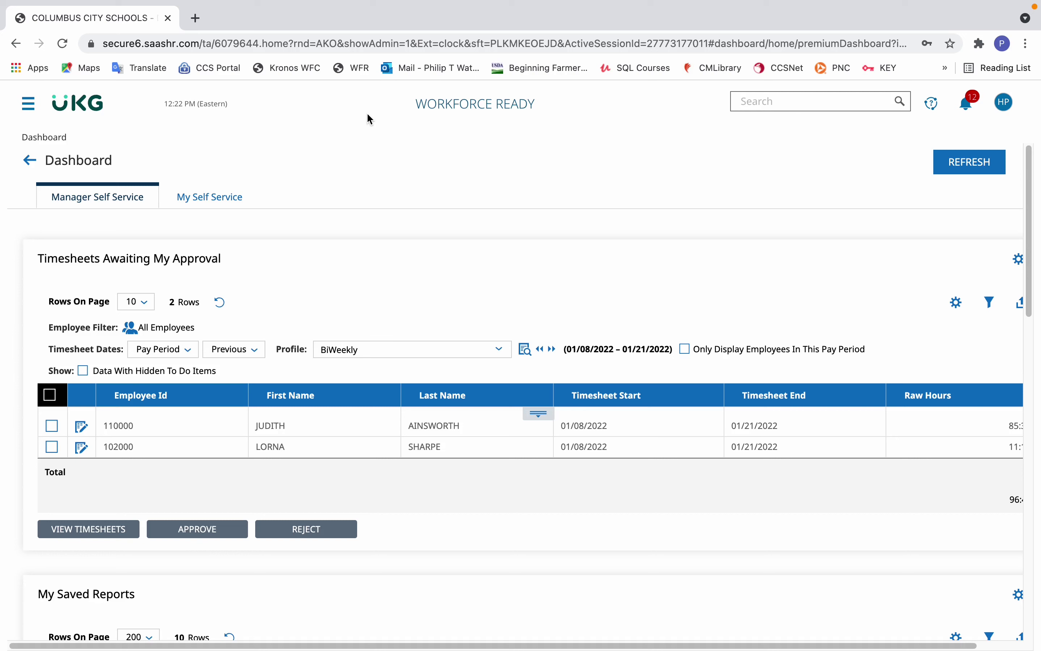
- Search for the employee awaiting timesheet approval by employee ID and open their profile
click(34, 112)
click(61, 126)
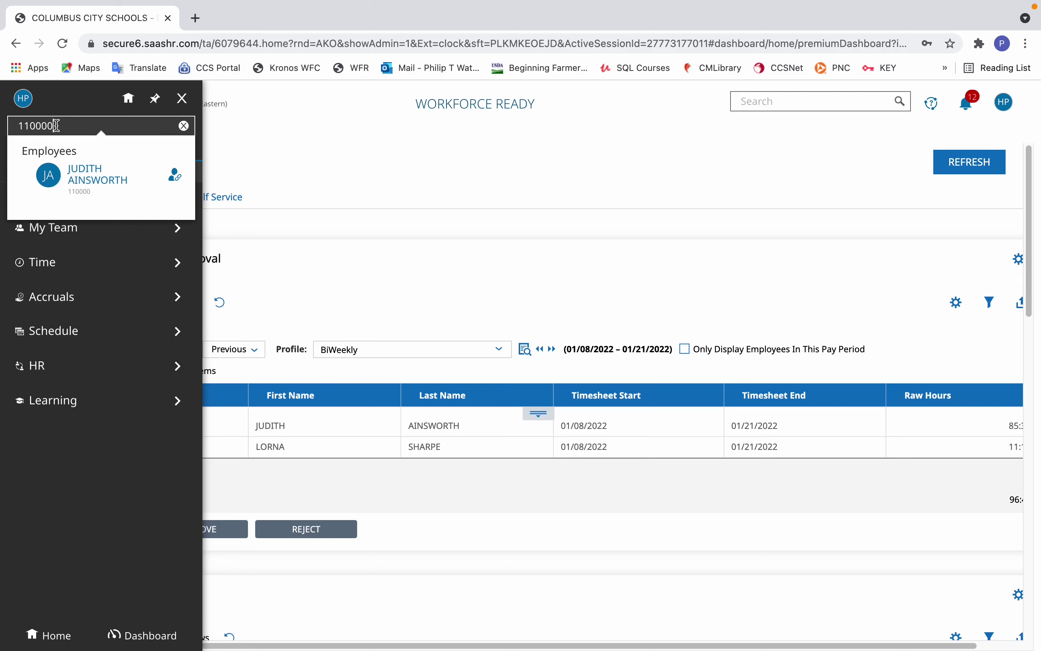
click(79, 181)
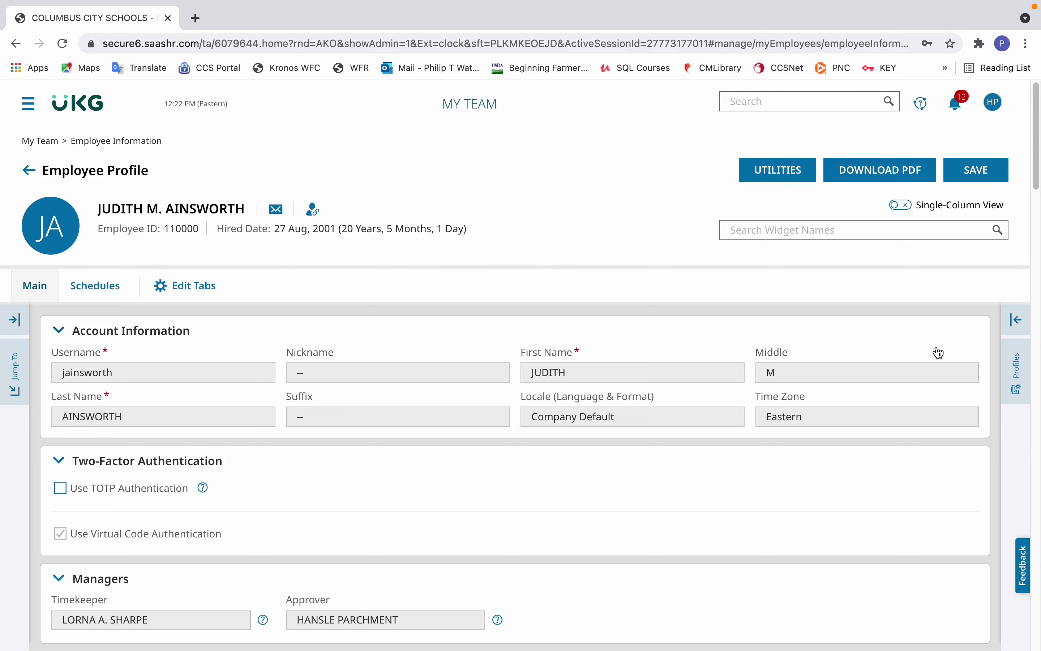
- In the employee's Profiles, find the Work Schedule (8HR 7:00A - 3:30P :30L) and browse schedule profiles
click(1026, 377)
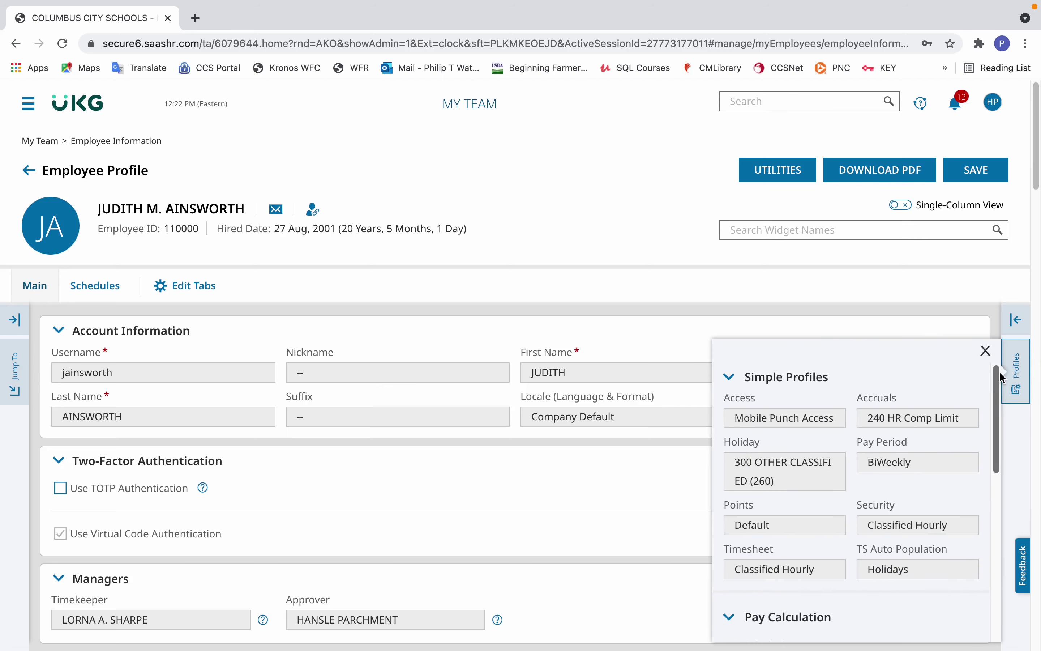
drag(1005, 381, 988, 549)
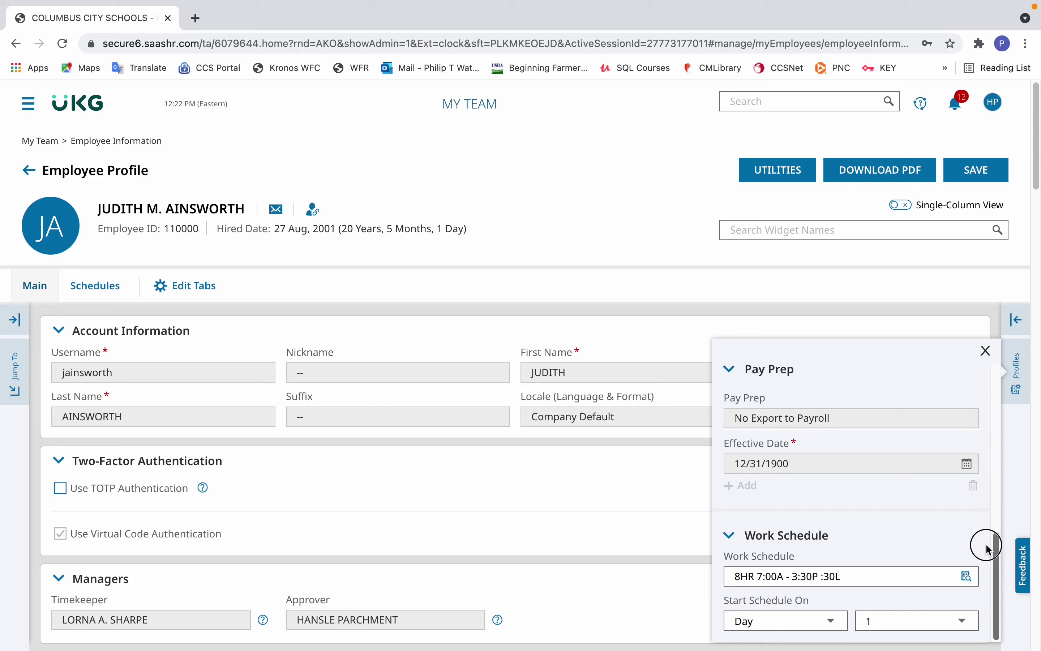
click(967, 577)
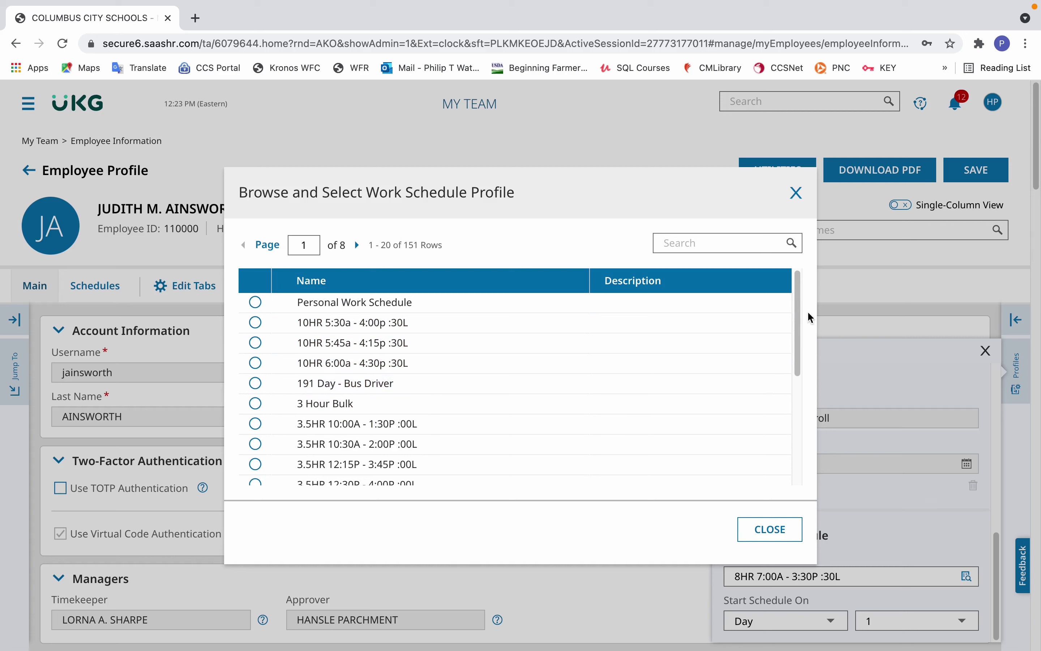
- Show 200 rows per page and select the 8HR 7:30A - 4:30P :60L work schedule
drag(797, 304, 795, 409)
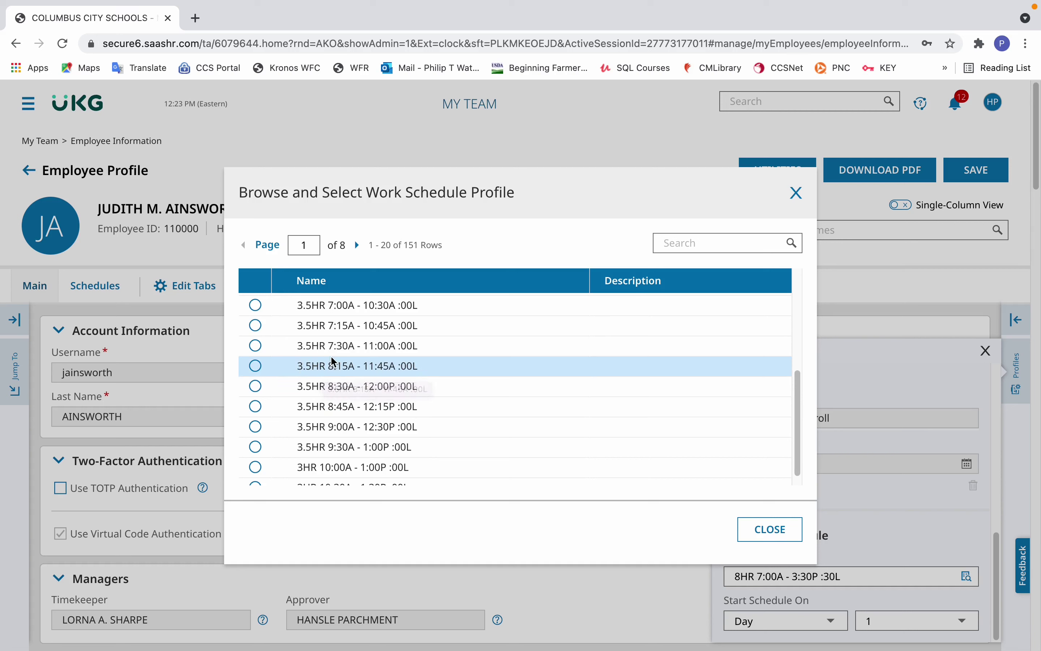
click(267, 246)
click(294, 304)
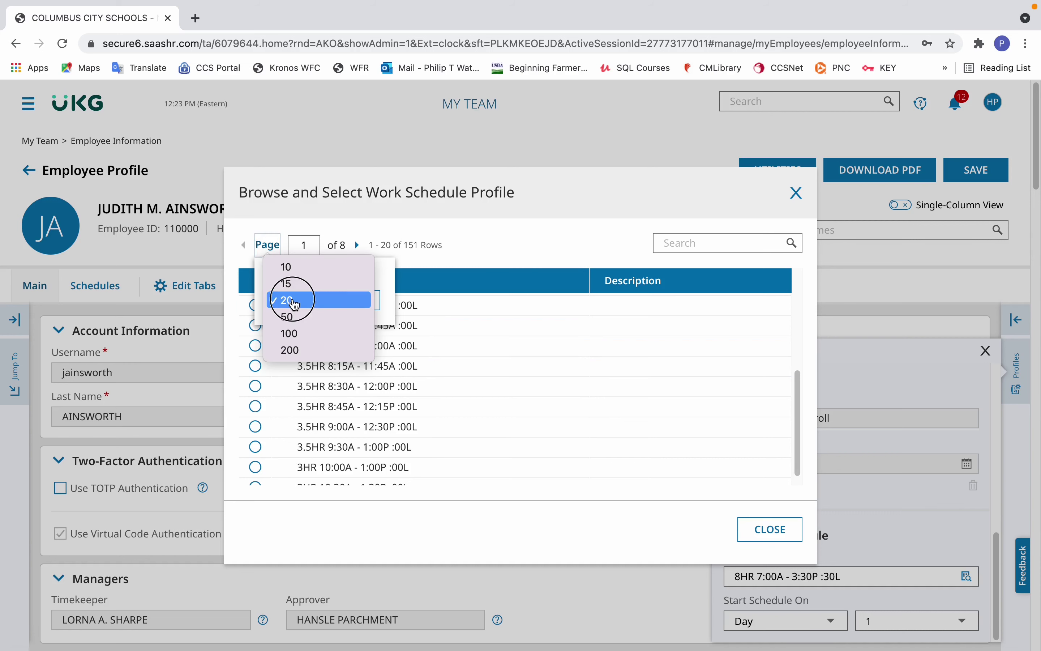
click(296, 350)
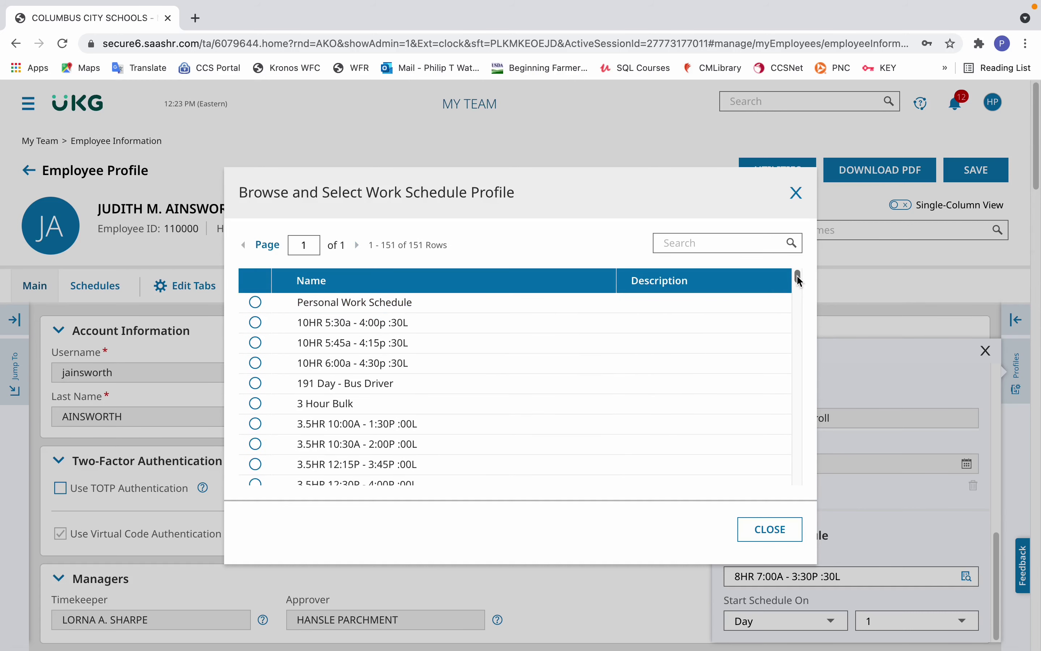
drag(799, 280, 783, 463)
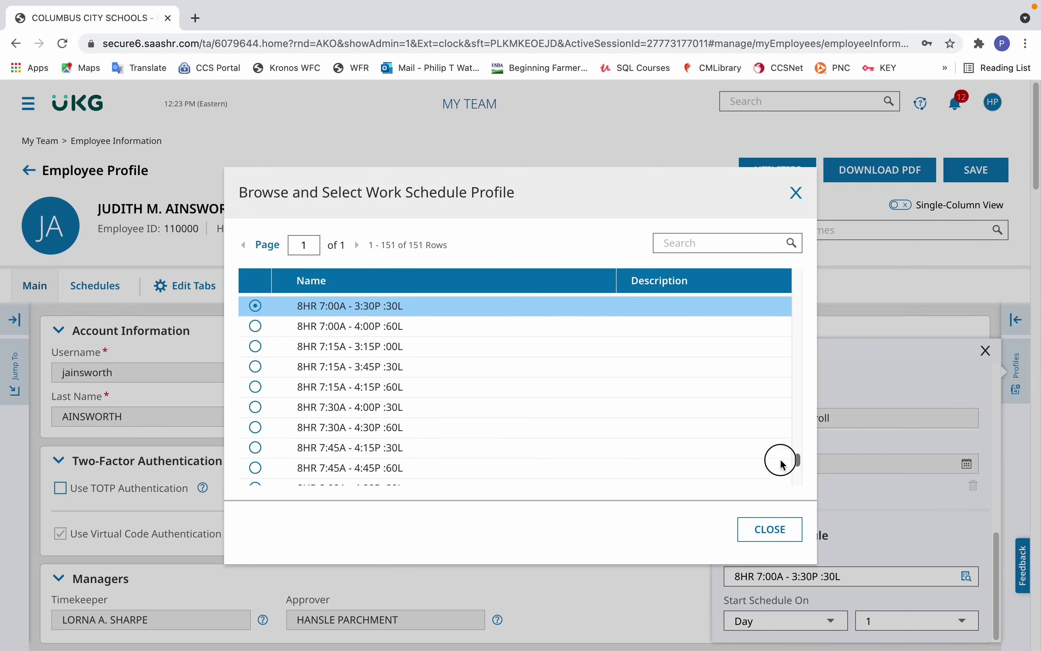
click(256, 427)
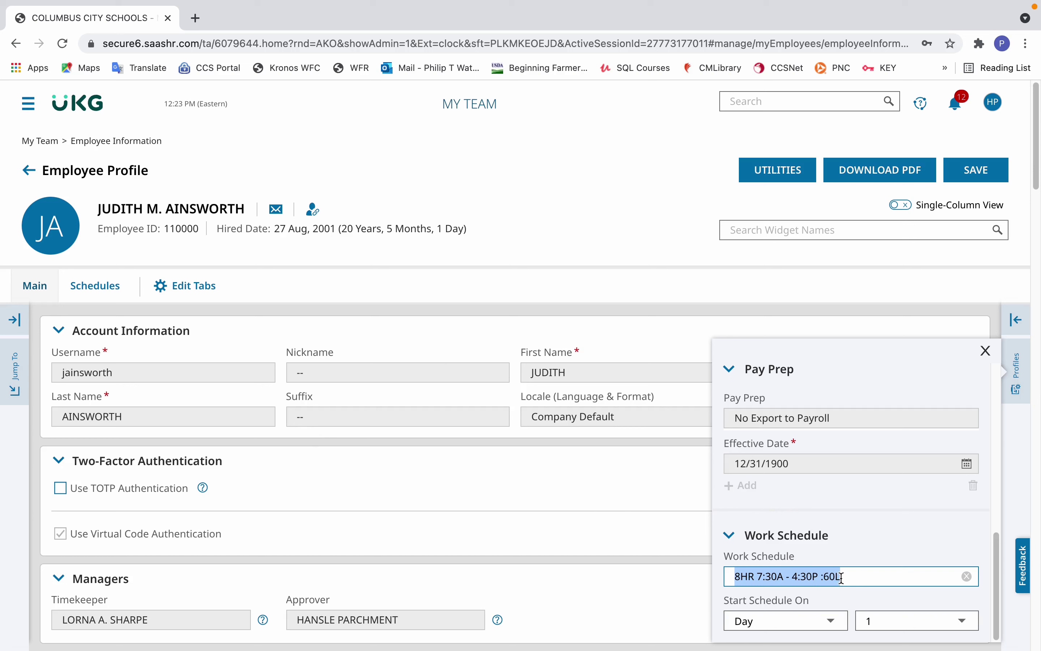
- Change the employee's Default Lunch Break from 30 to 60 through the Browse list
drag(1034, 180, 1034, 318)
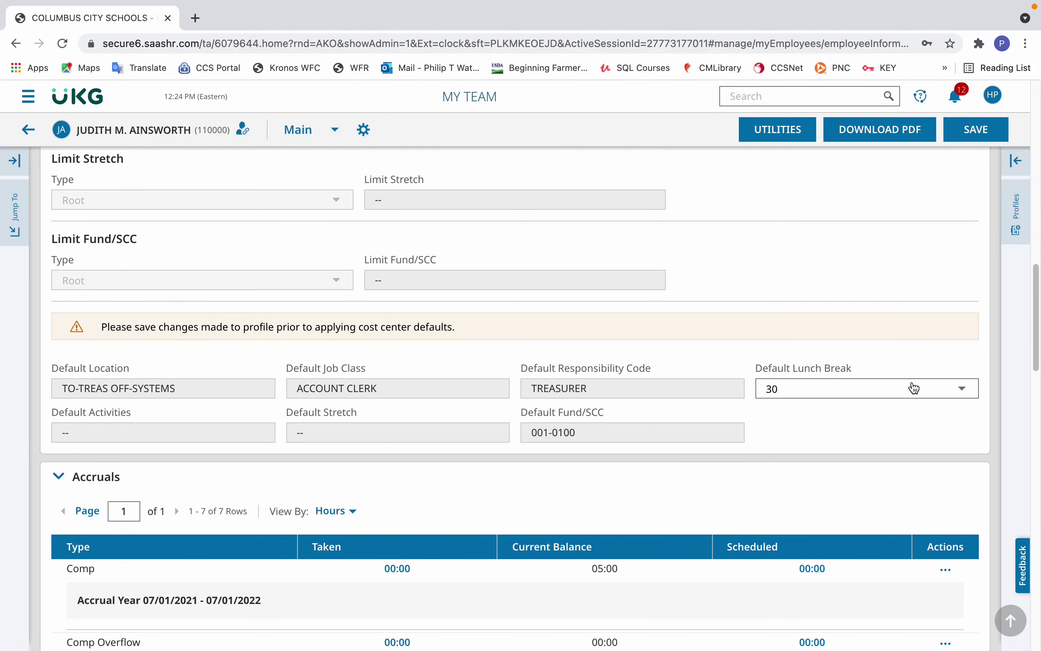
drag(1034, 344, 1034, 155)
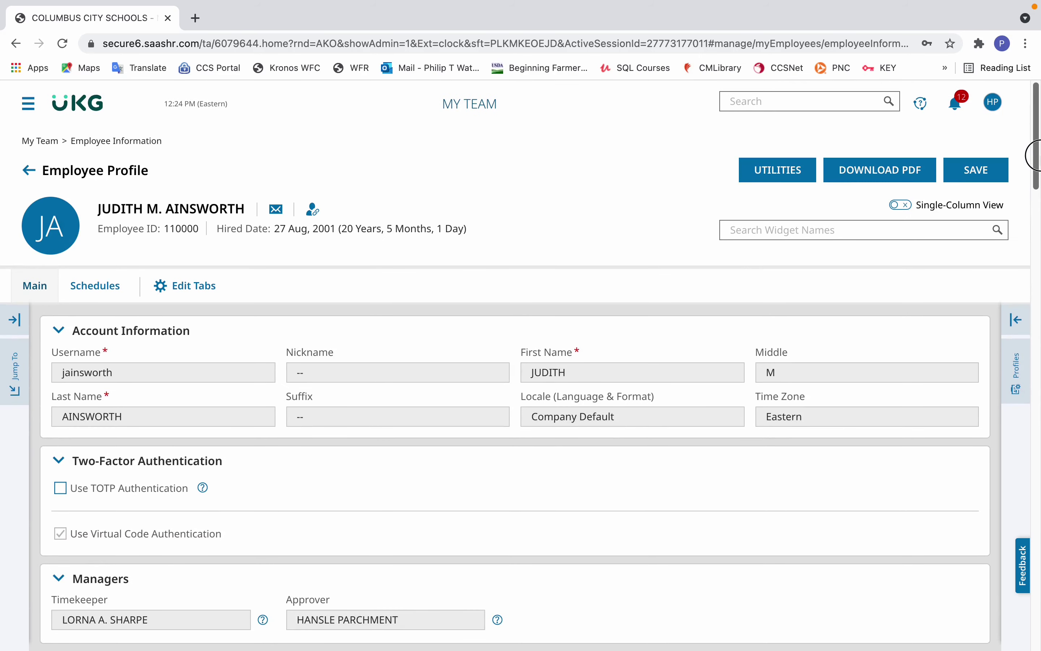
drag(1034, 166, 1035, 358)
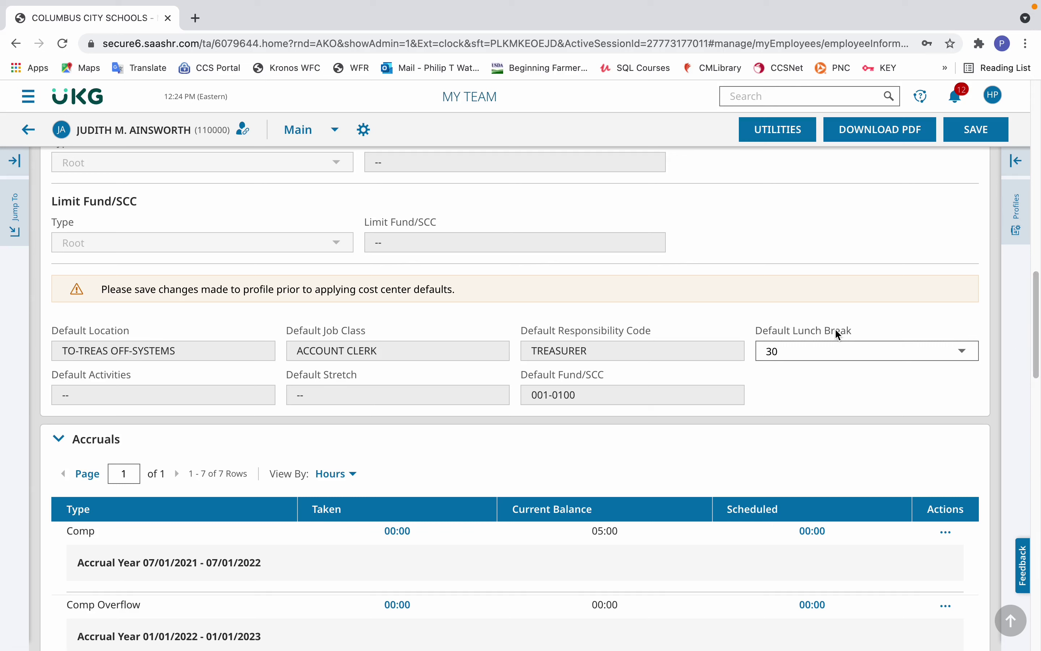
click(941, 359)
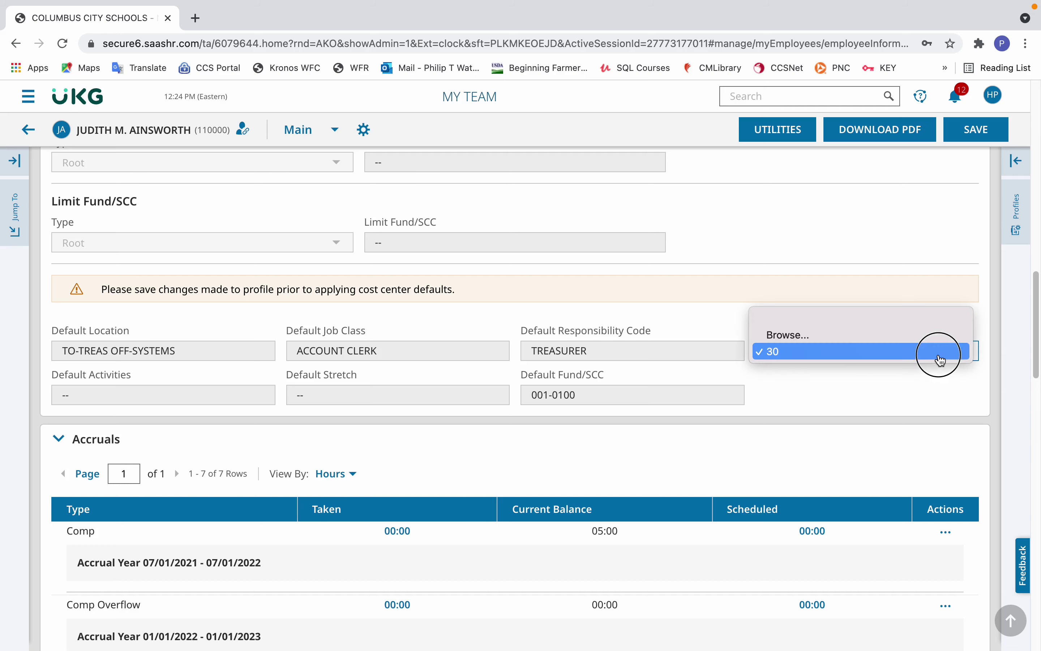
click(884, 340)
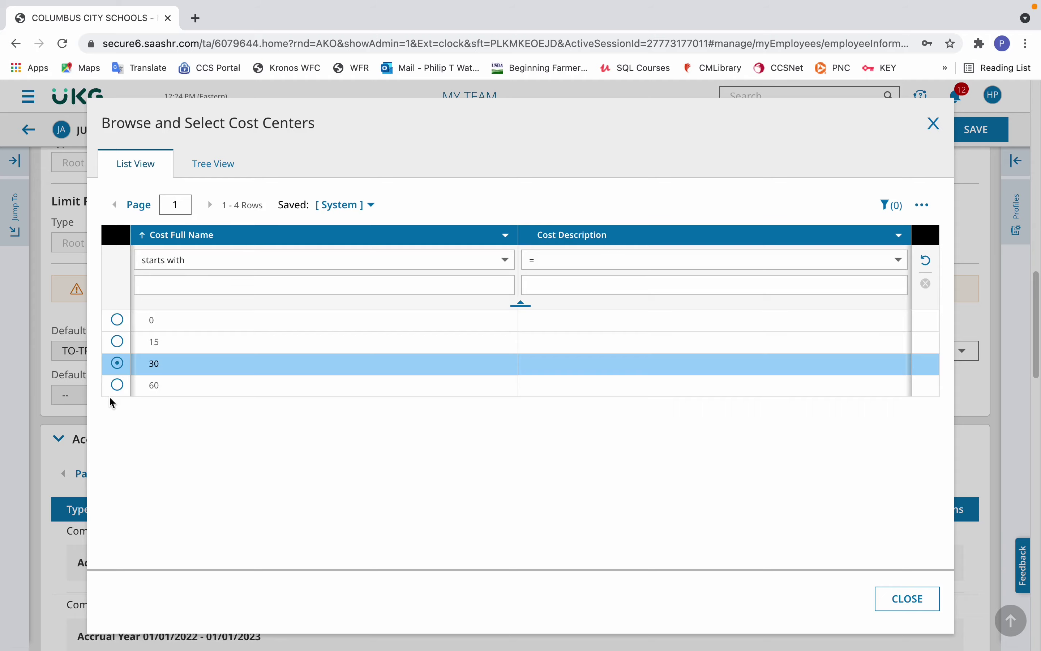
click(117, 384)
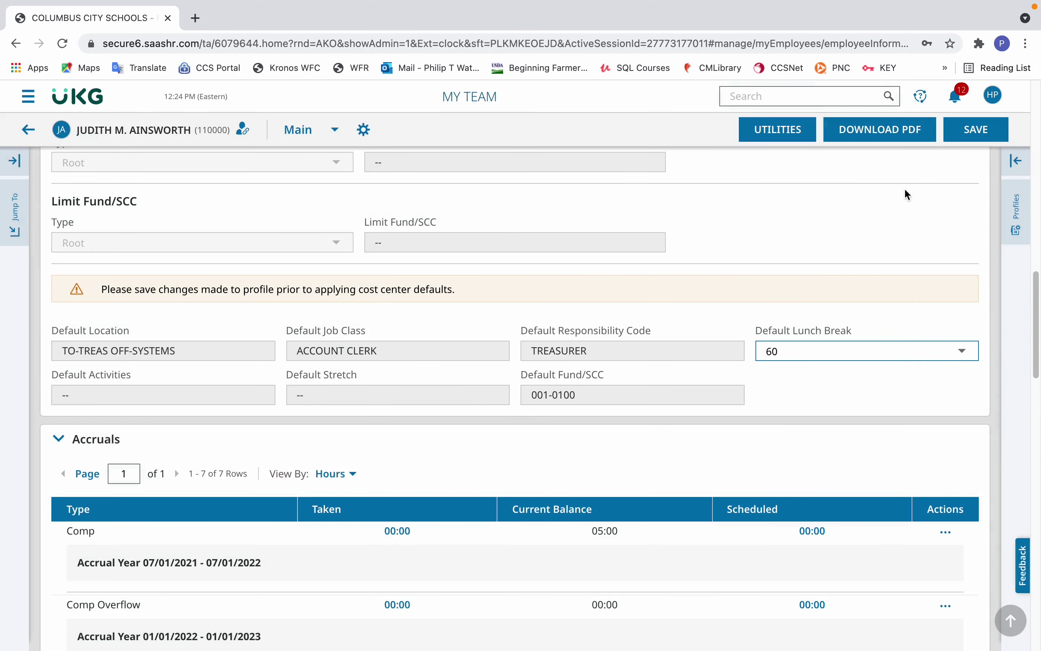
- Save the profile and open the January 22 – February 04, 2022 current timesheet from Quick Links
click(984, 133)
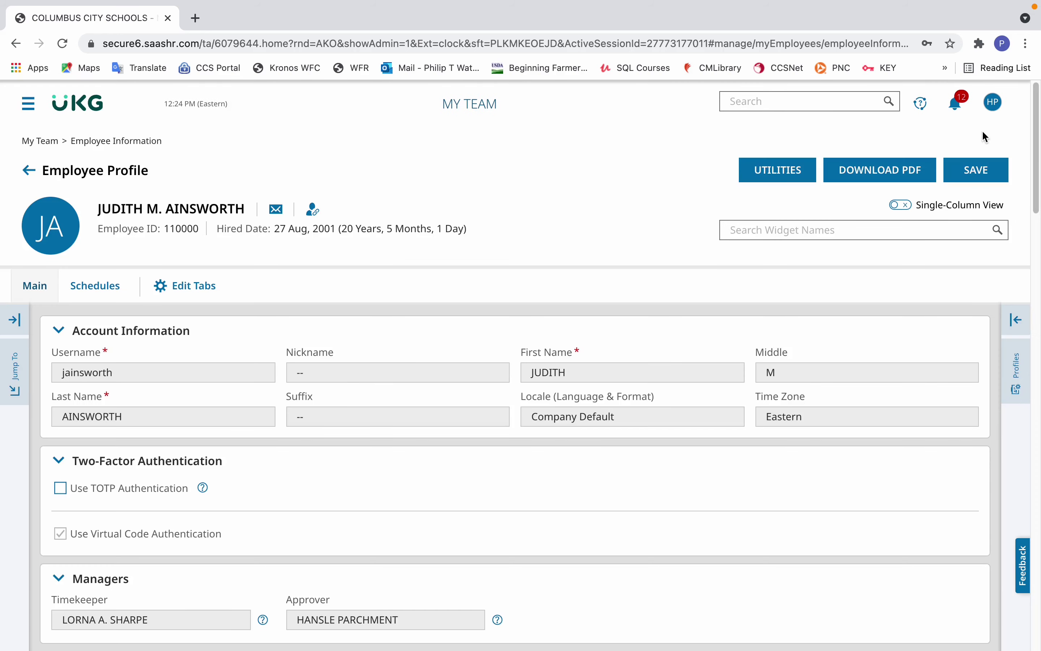
click(768, 169)
click(362, 407)
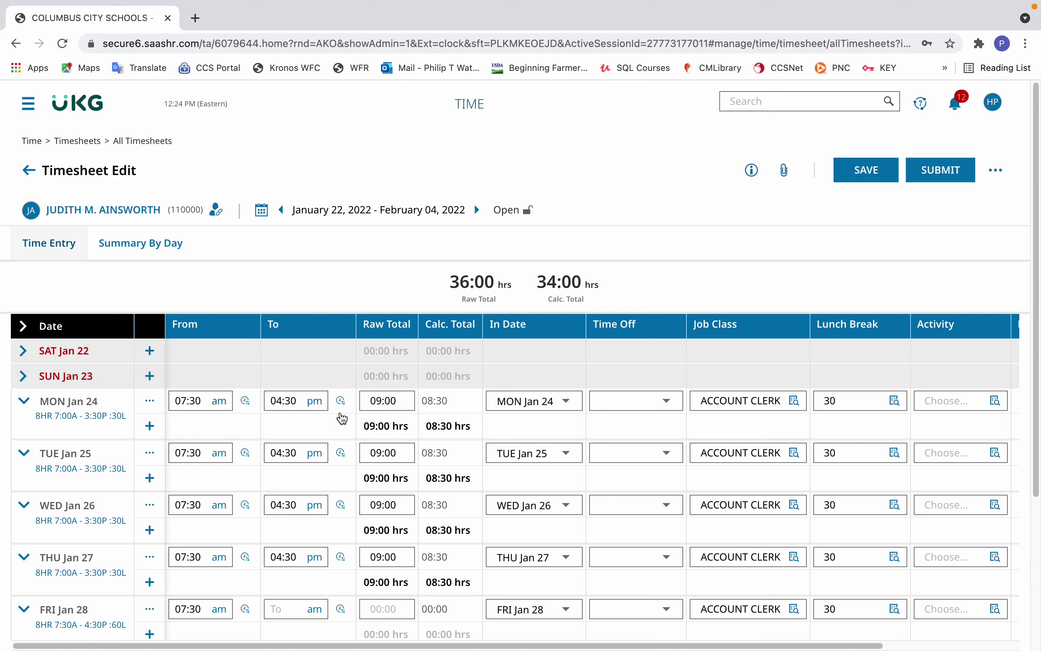
- Expand the Tue Feb 1 entry row on the timesheet and return to the top
drag(1037, 278, 1036, 333)
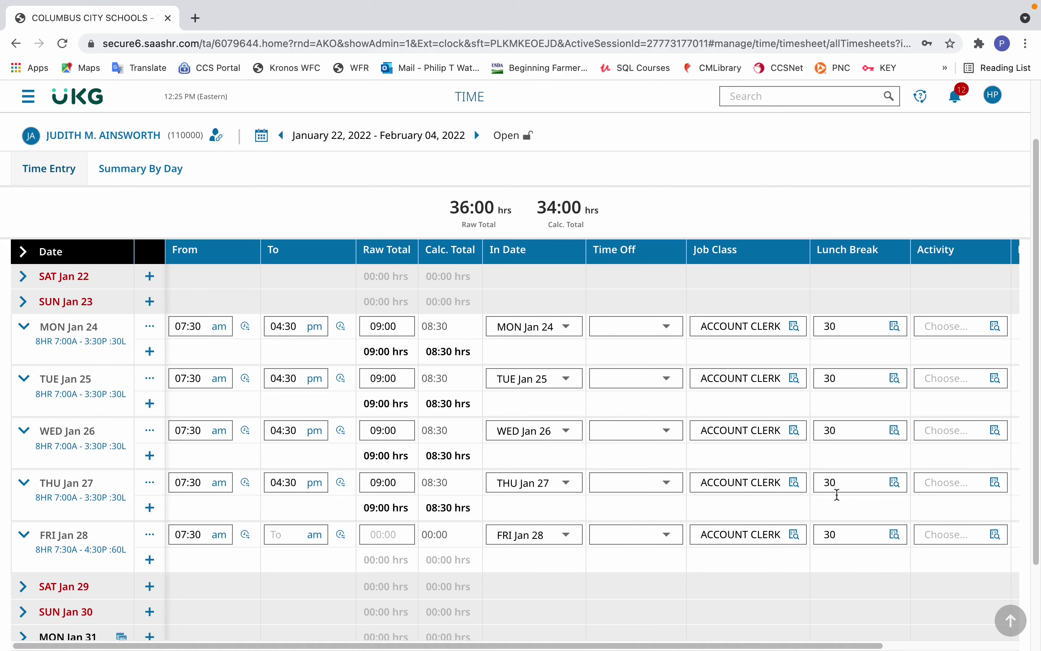
drag(1031, 481, 1031, 574)
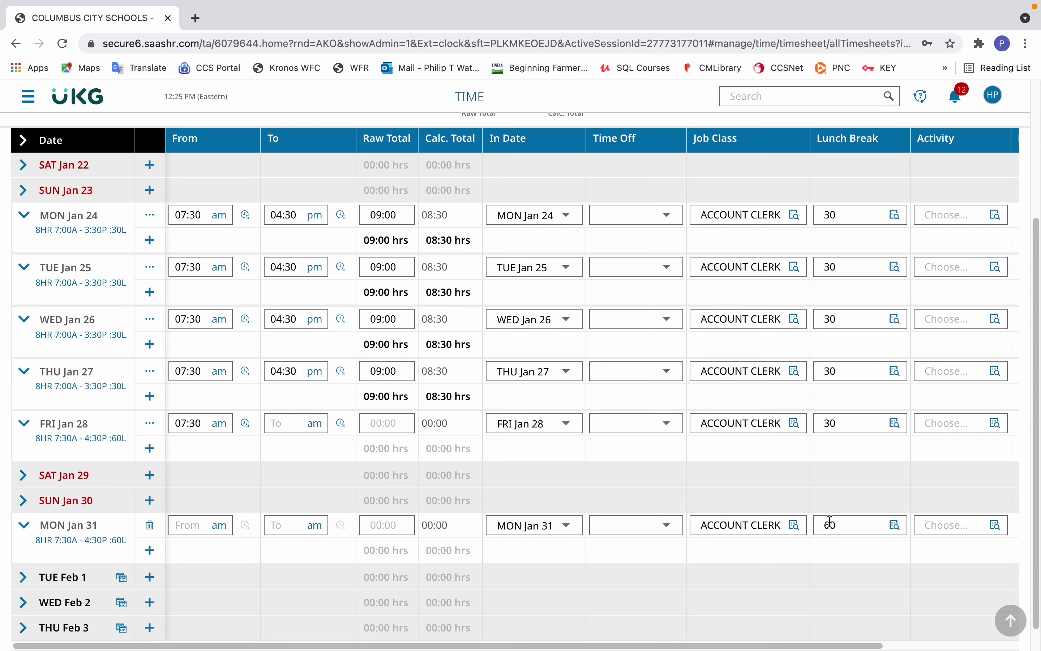
click(37, 576)
drag(1037, 494, 1037, 393)
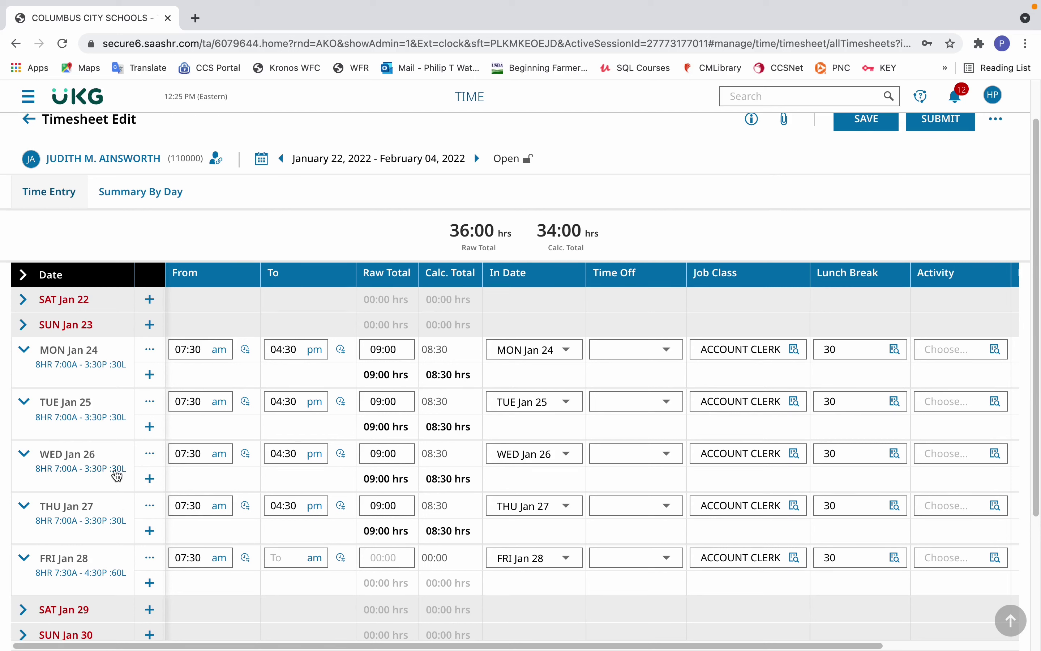
- Set Thu Jan 27's shift type to 8HR 7:30A - 4:30P :60L and save it
click(71, 520)
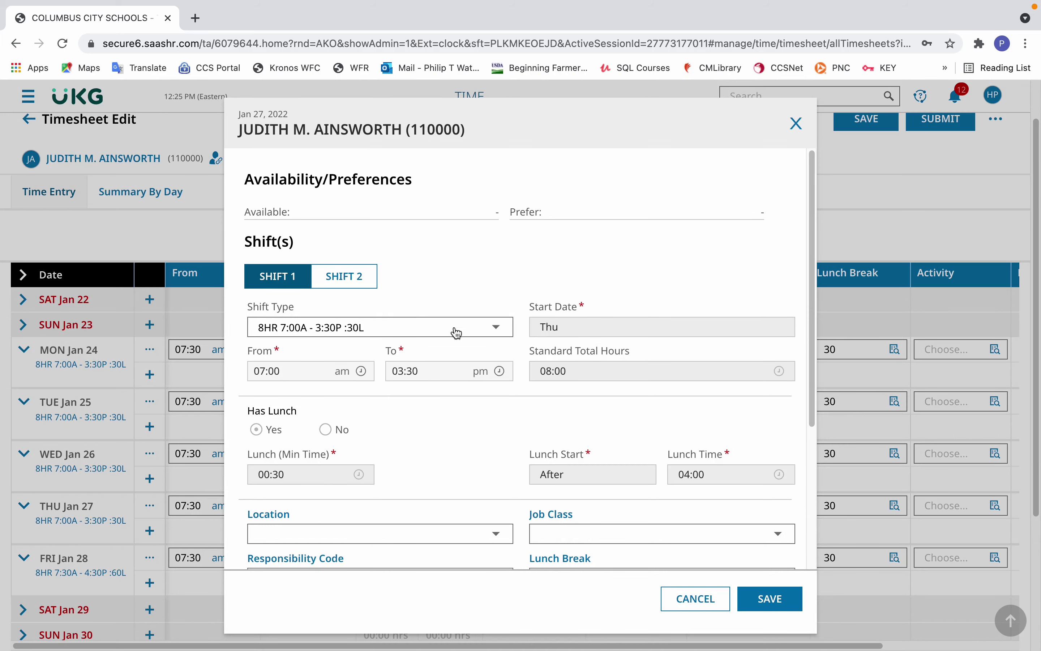
click(498, 328)
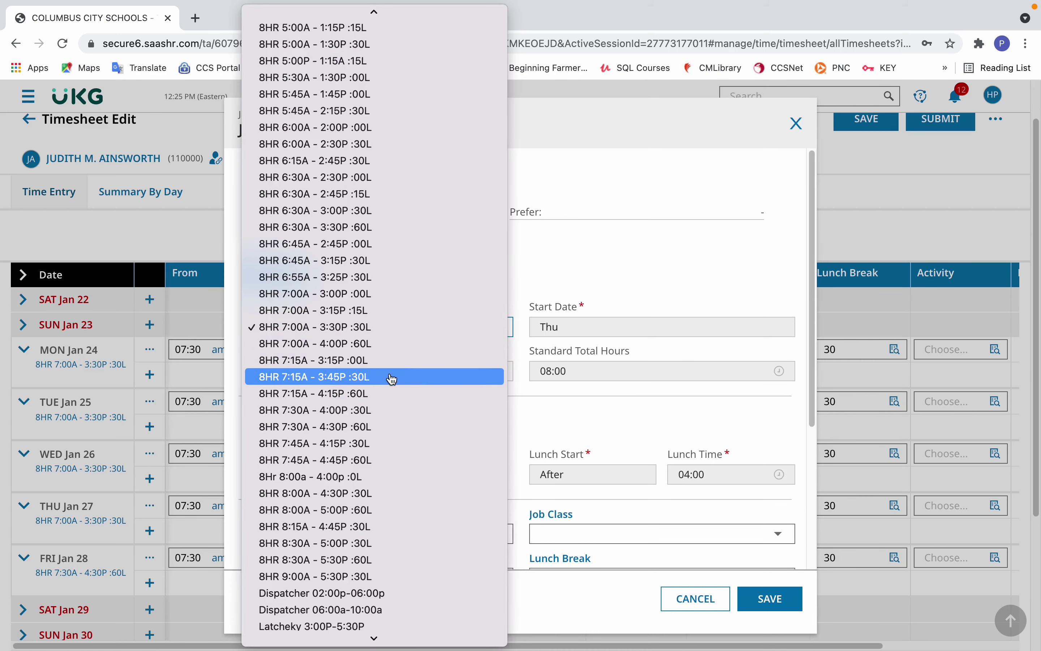
click(366, 426)
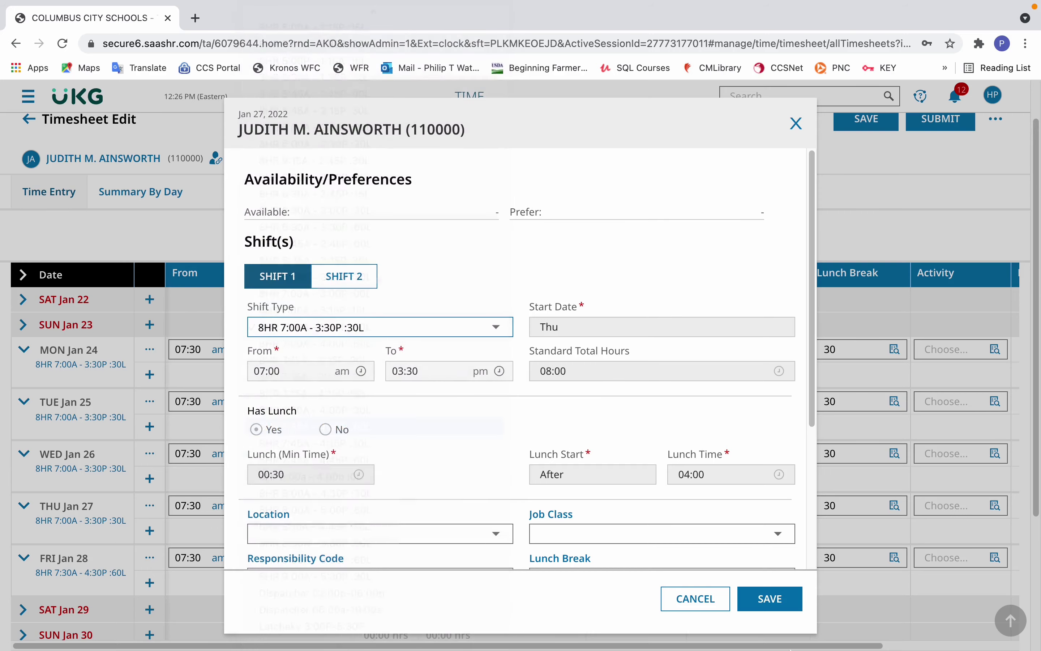
click(768, 599)
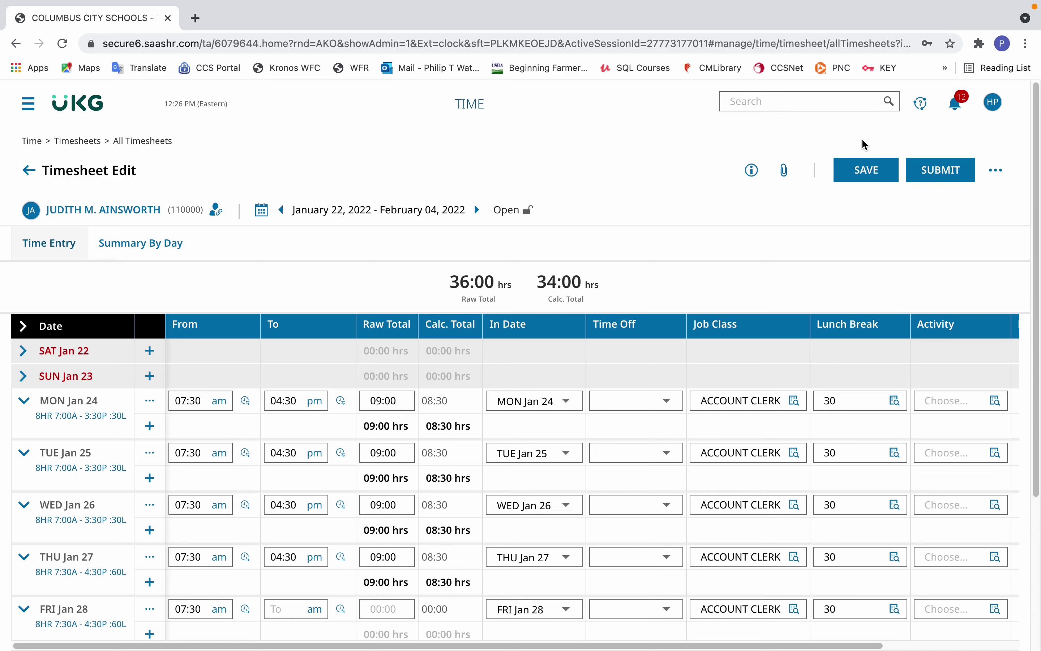
- Save the timesheet, then give Thu Jan 27 a 60-minute lunch break and save
click(864, 169)
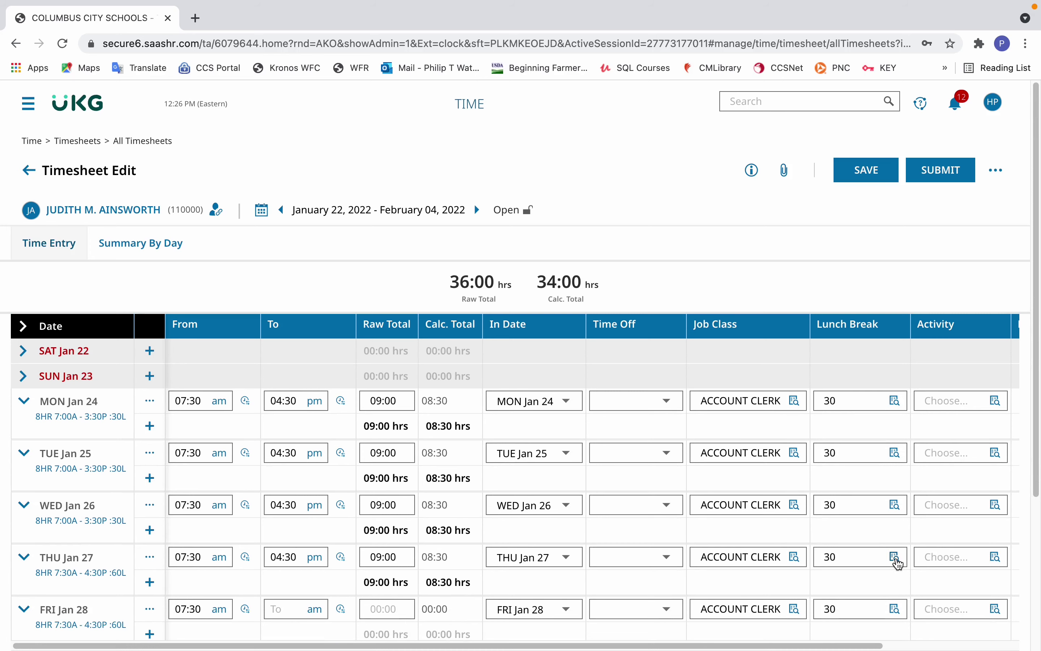
click(897, 559)
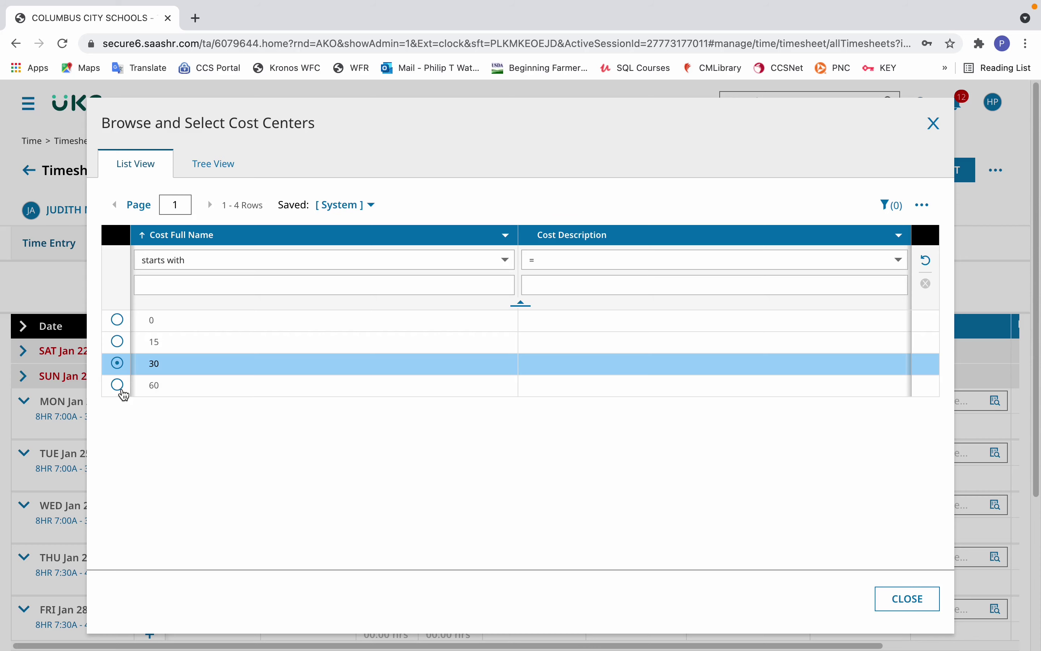
click(123, 391)
click(878, 179)
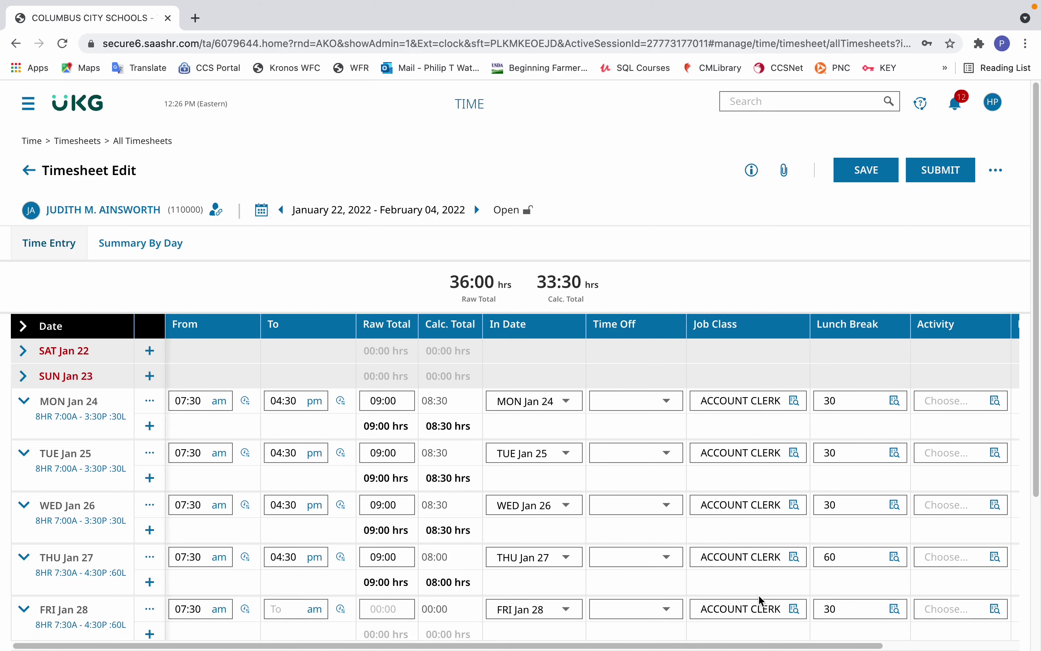
- Set 60-minute lunch breaks for Mon Jan 24, Tue Jan 25, Wed Jan 26 and Fri Jan 28
click(898, 404)
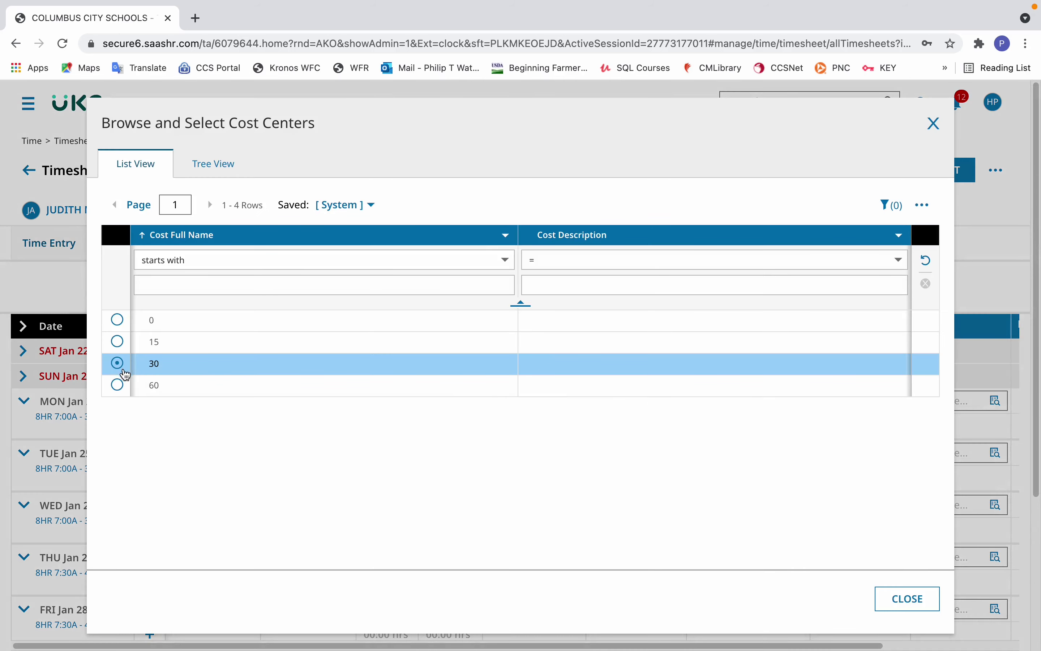
click(117, 384)
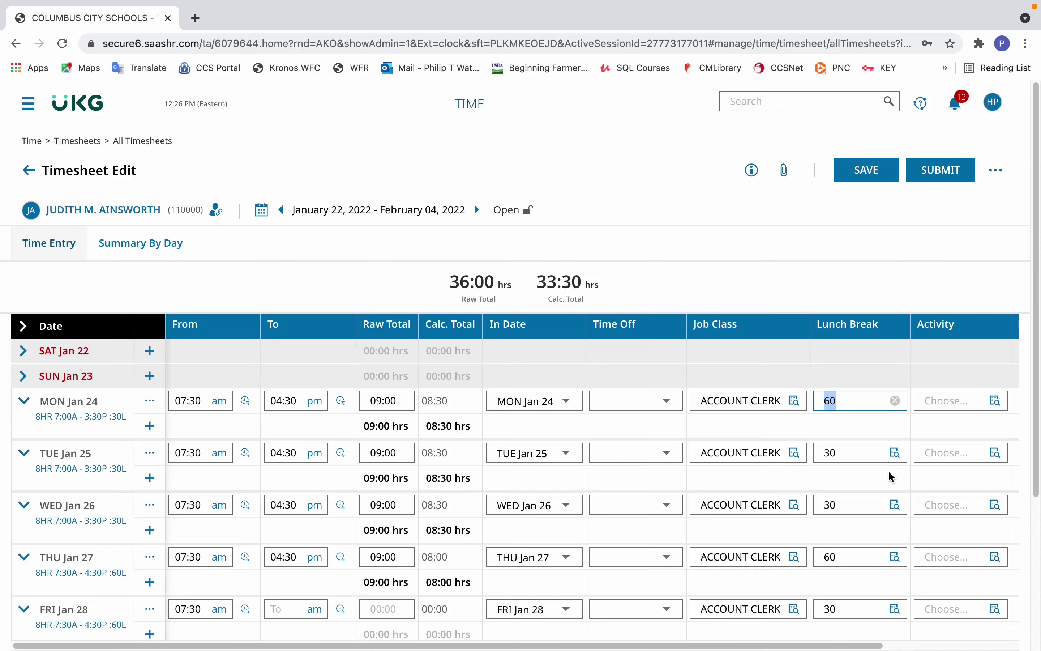
click(899, 453)
click(117, 384)
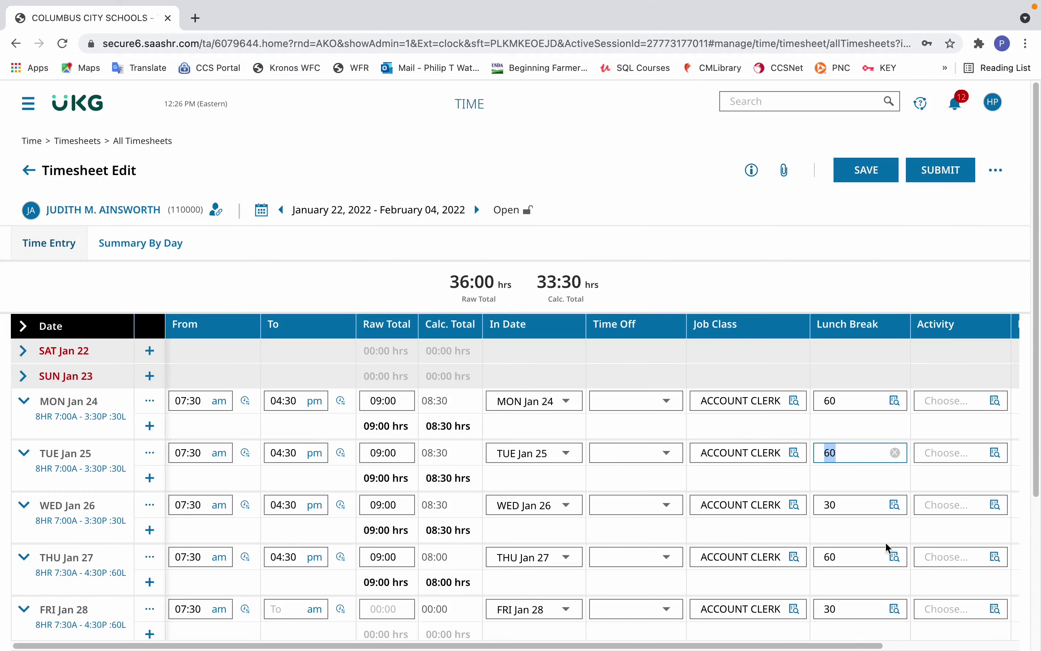
click(895, 504)
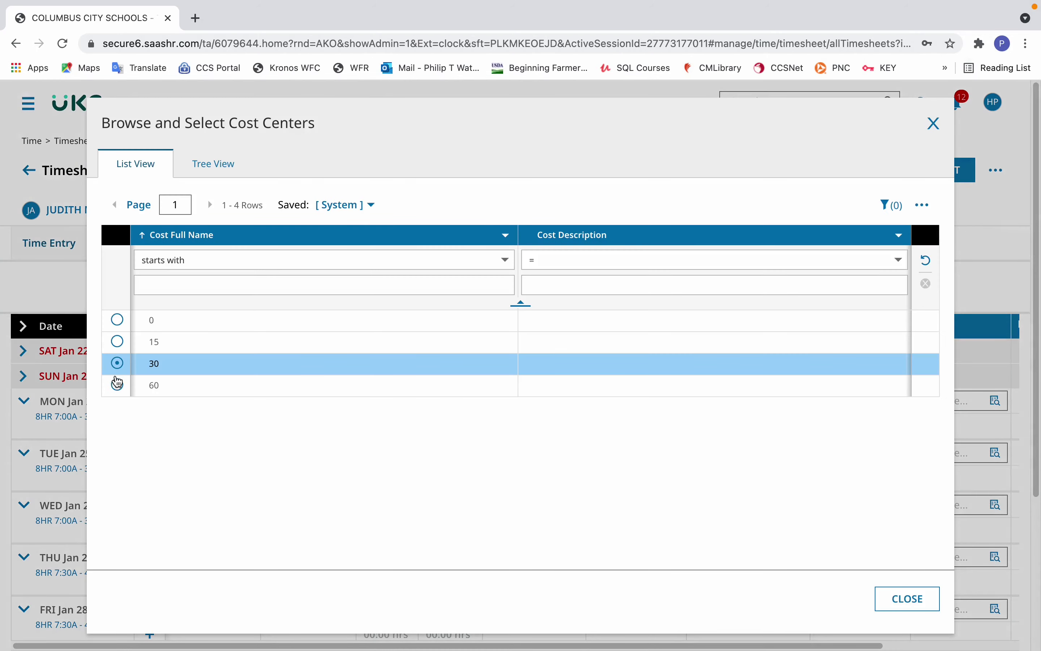
click(118, 385)
click(895, 609)
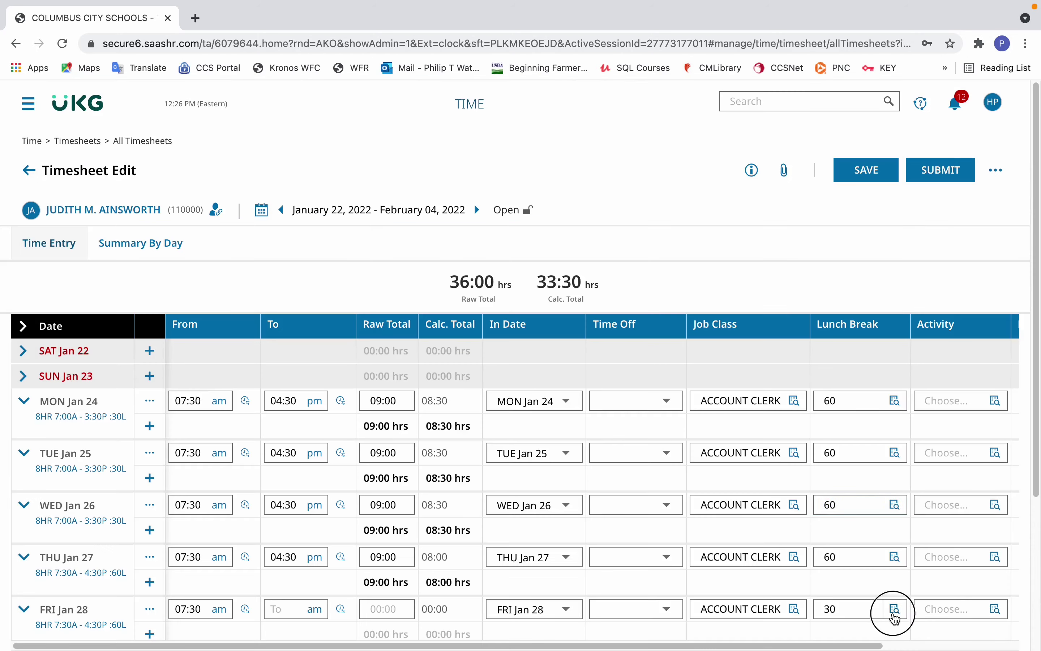
click(118, 385)
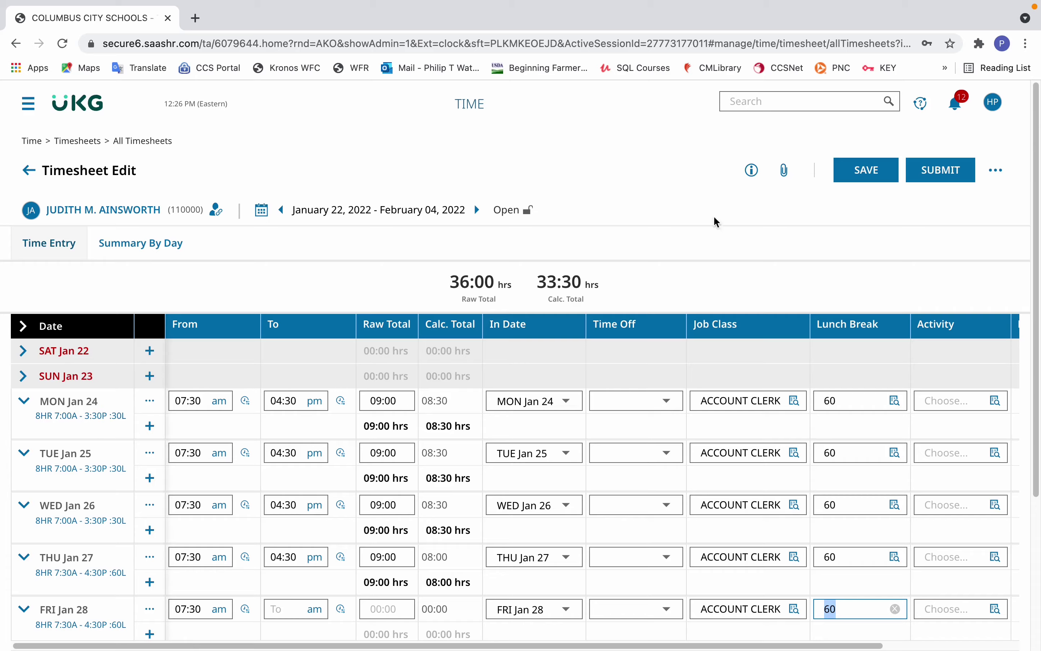
- Save the 60-minute lunches and change Mon Jan 24's shift to 8HR 7:30A - 4:30P :60L
click(883, 172)
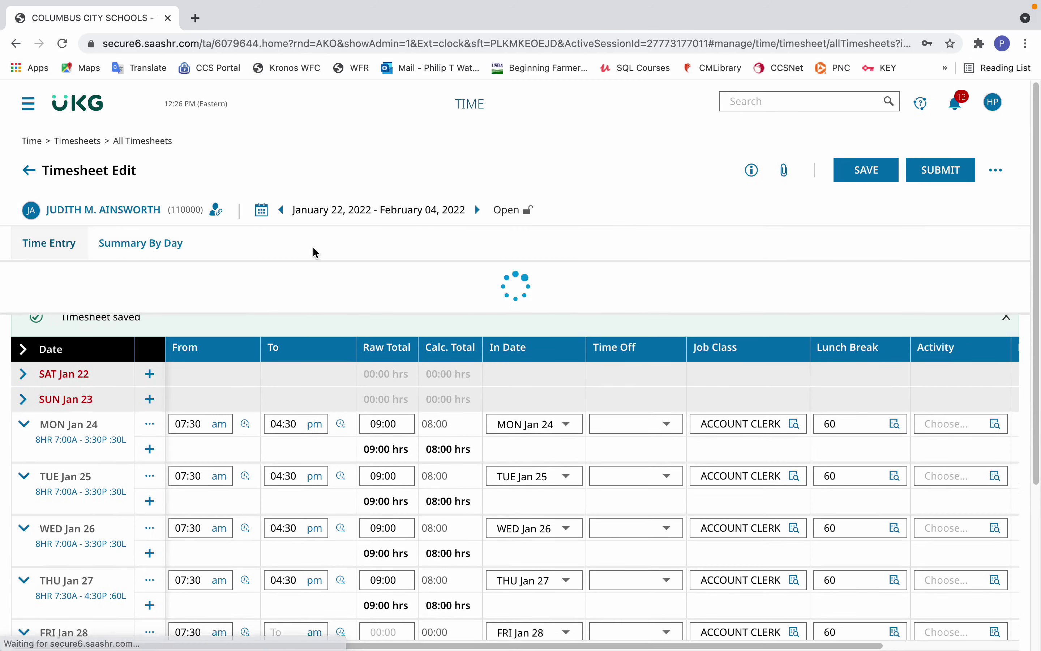
click(84, 452)
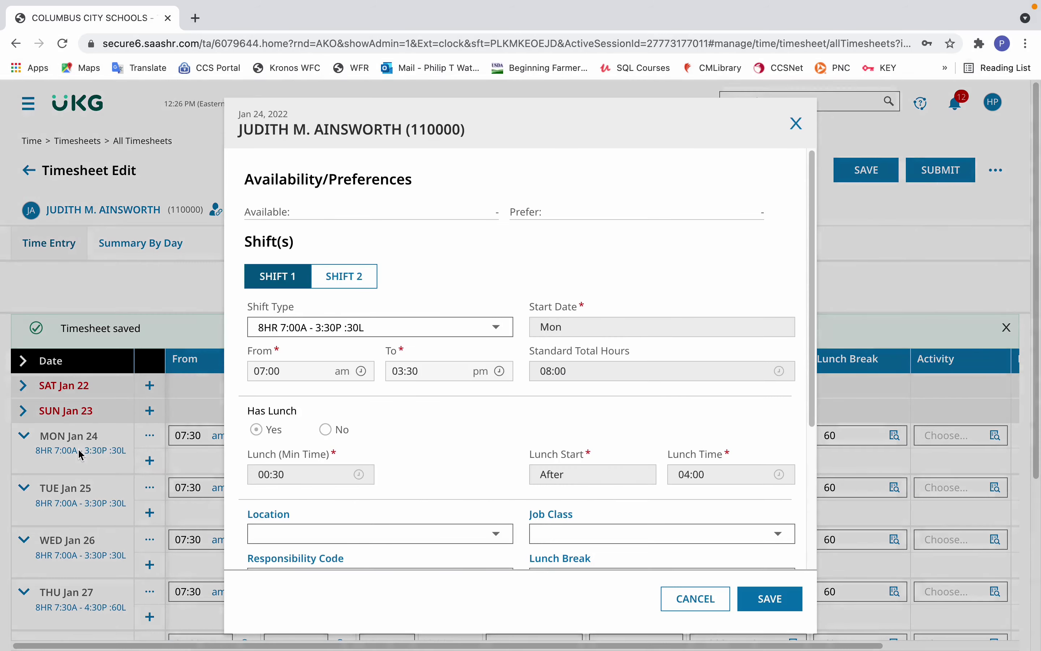
click(333, 332)
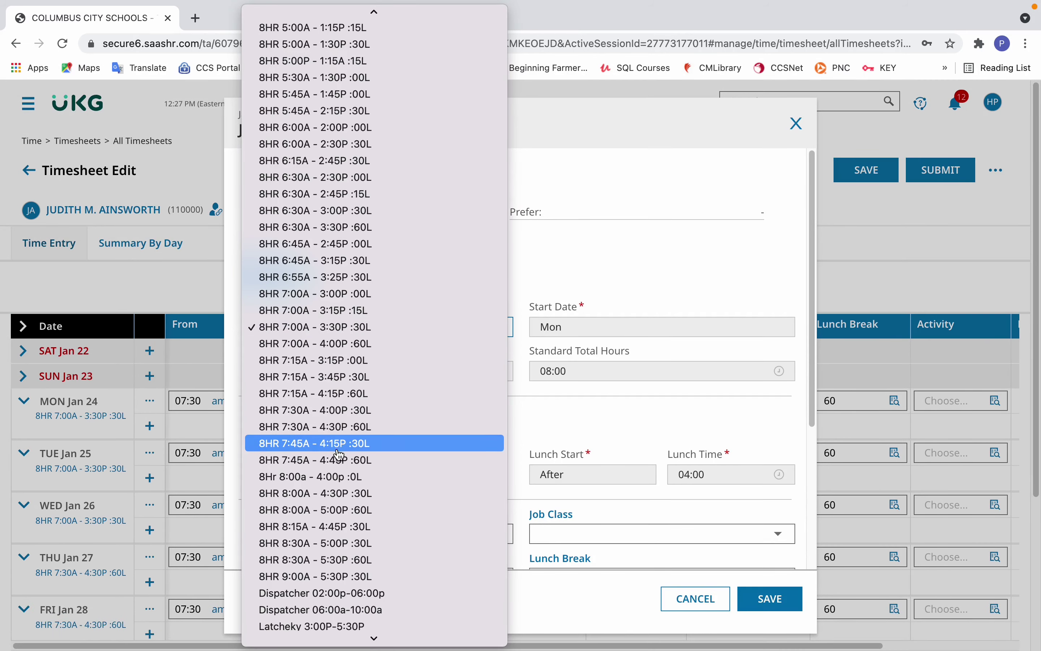
click(339, 427)
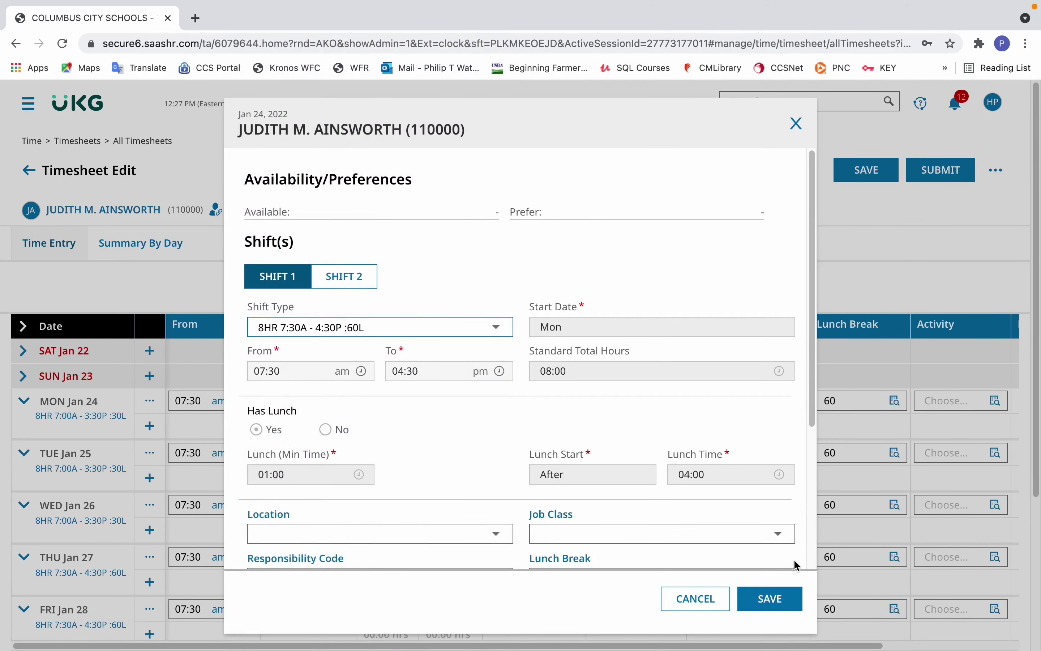
click(769, 608)
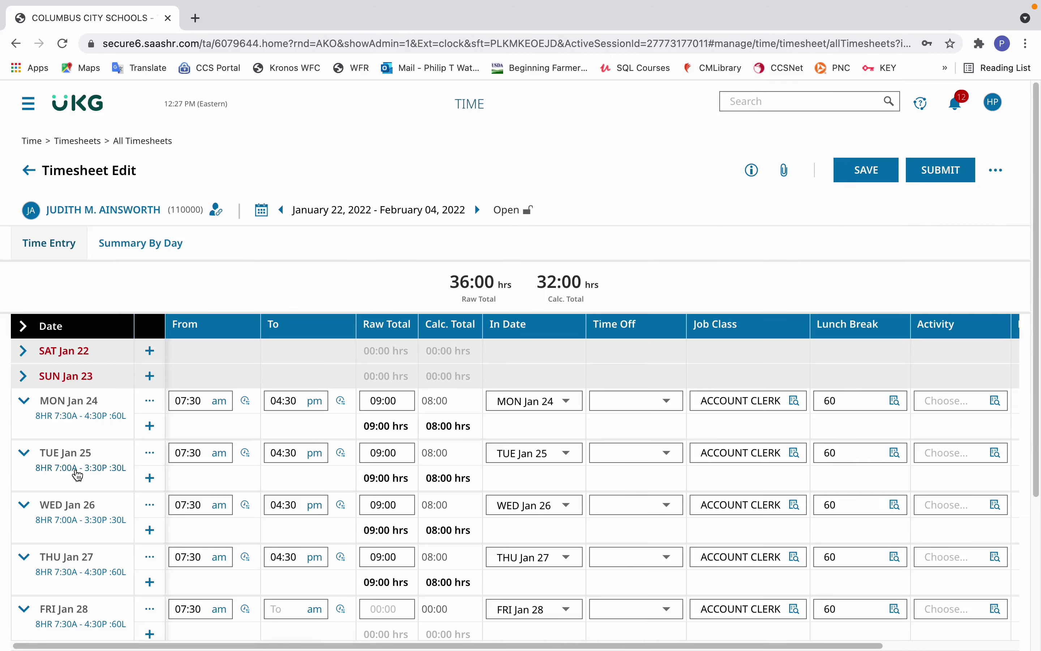
- Change Tue Jan 25 and Wed Jan 26 shifts to 8HR 7:30A - 4:30P :60L and save the timesheet
click(77, 473)
click(377, 335)
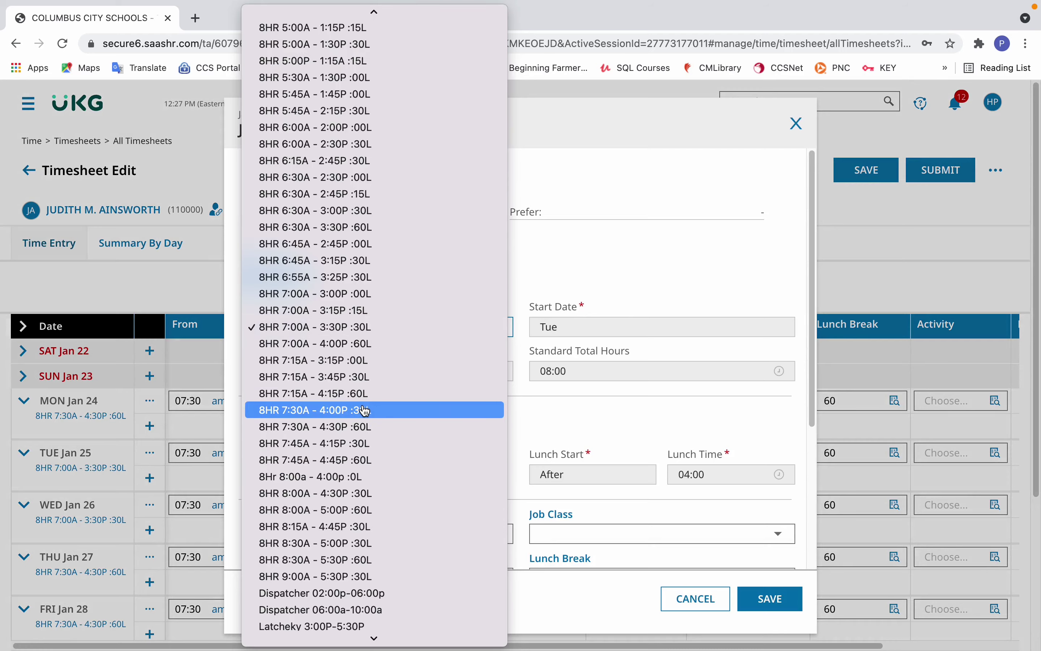
click(361, 426)
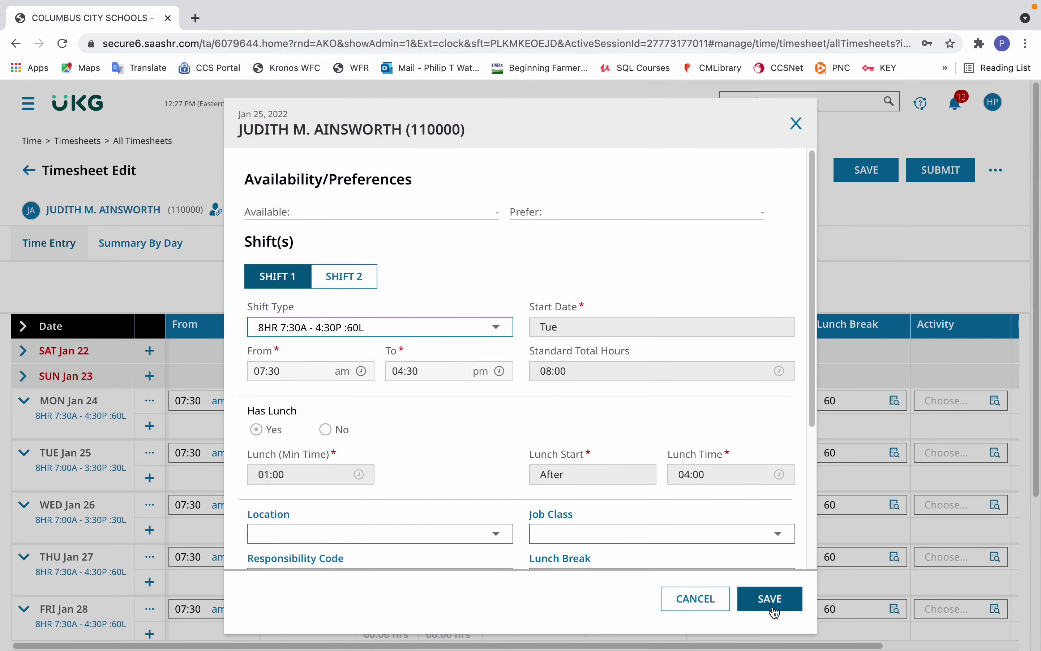
click(773, 611)
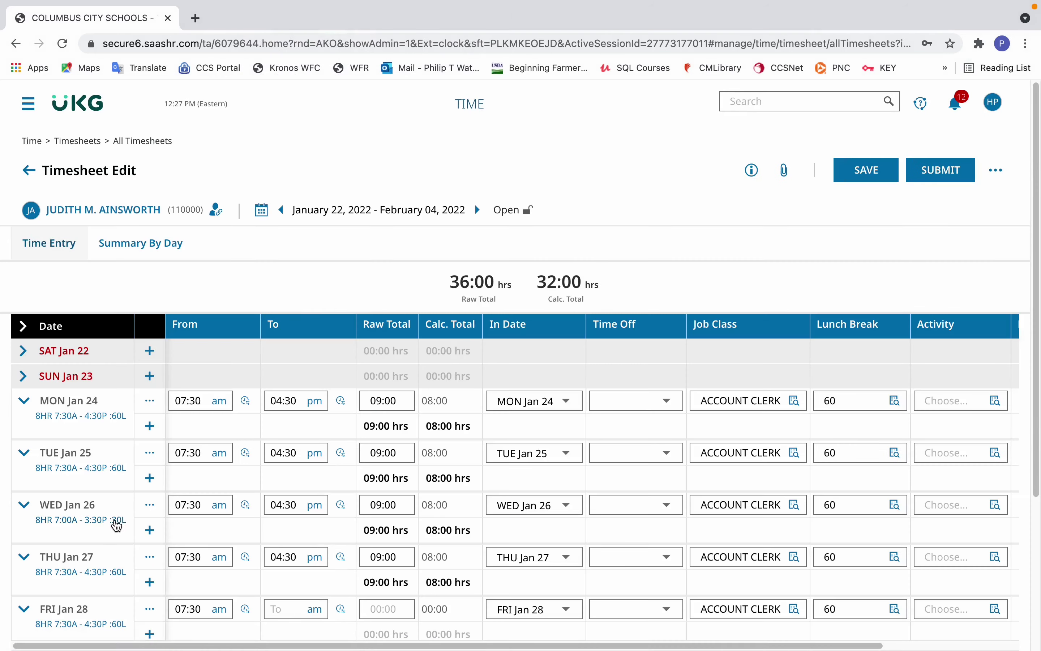
click(115, 525)
click(411, 329)
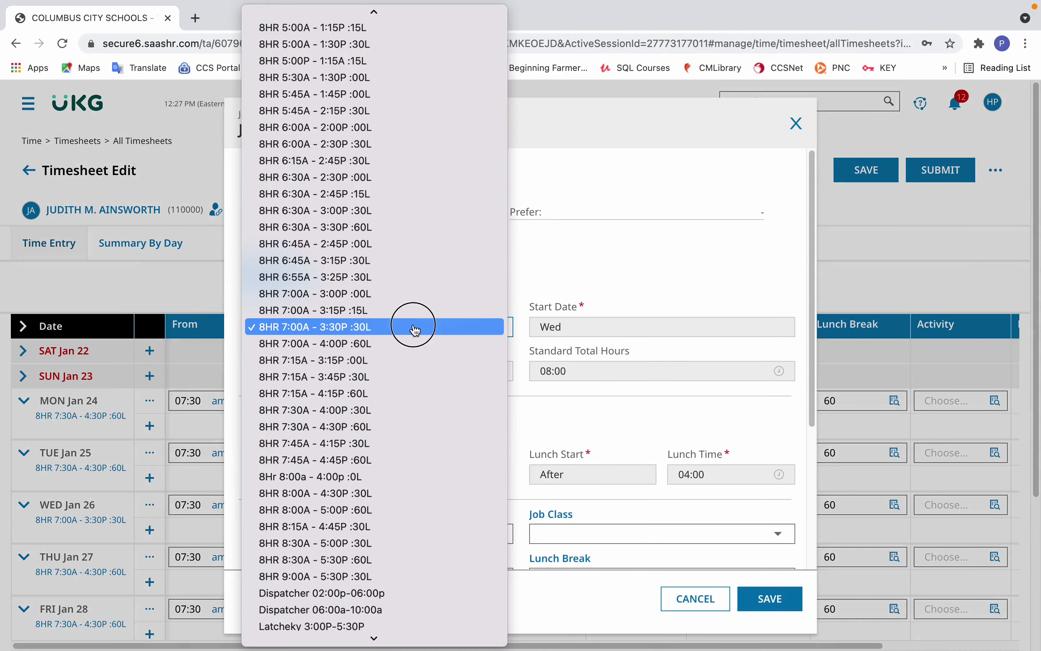
click(374, 427)
click(769, 599)
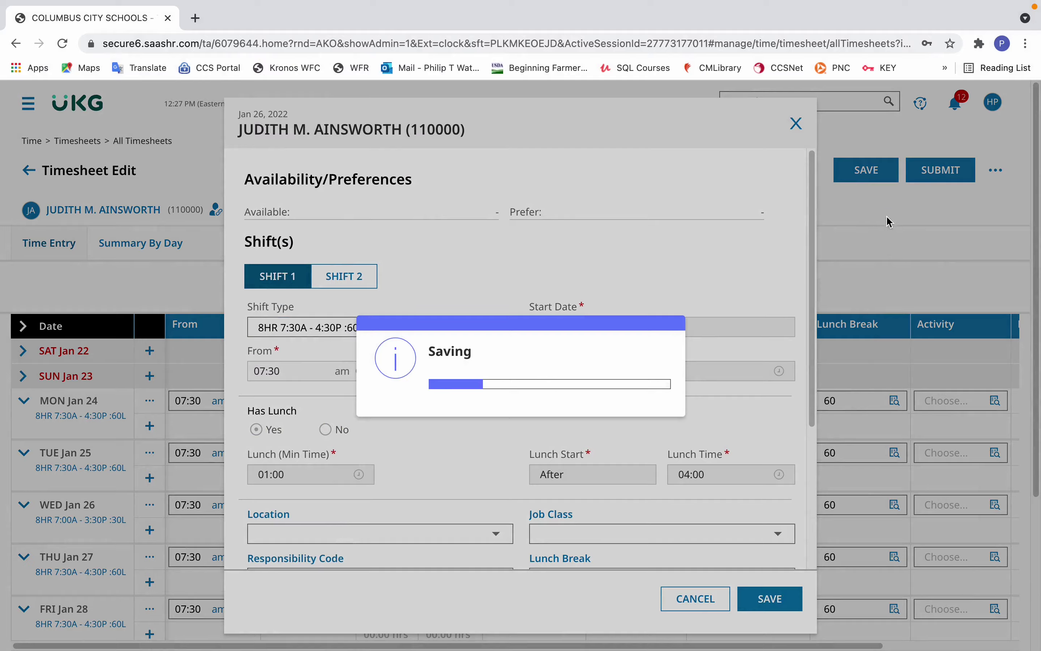
click(887, 181)
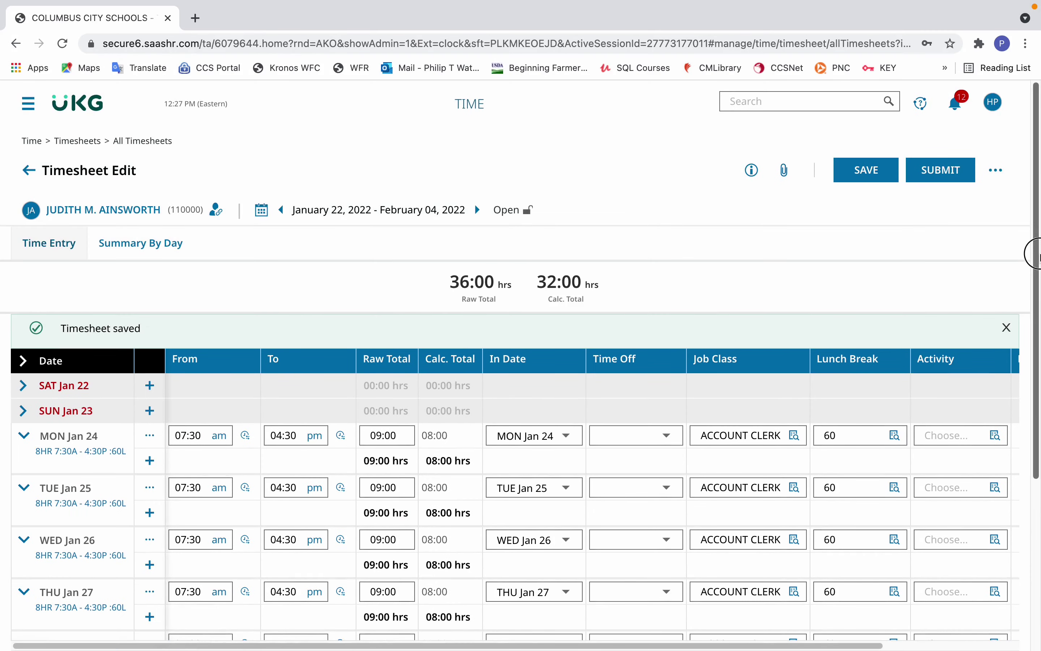
drag(1029, 251, 1030, 366)
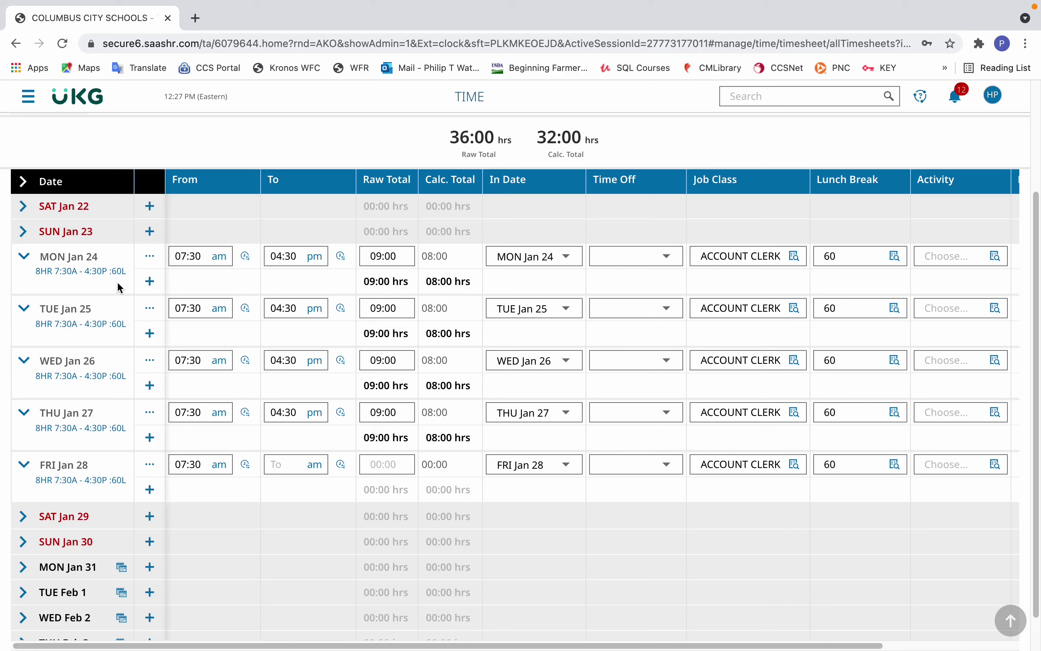
- Expand the Mon Jan 31 entry to verify its ACCOUNT CLERK row and 60-minute lunch
click(34, 576)
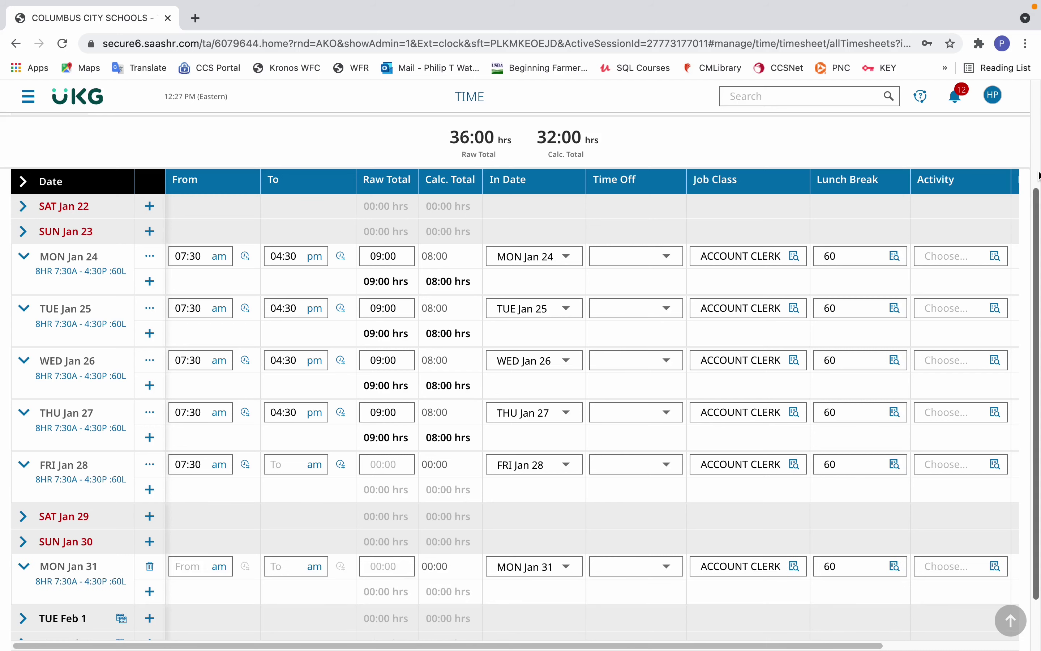
scroll(1037, 198, up, 3)
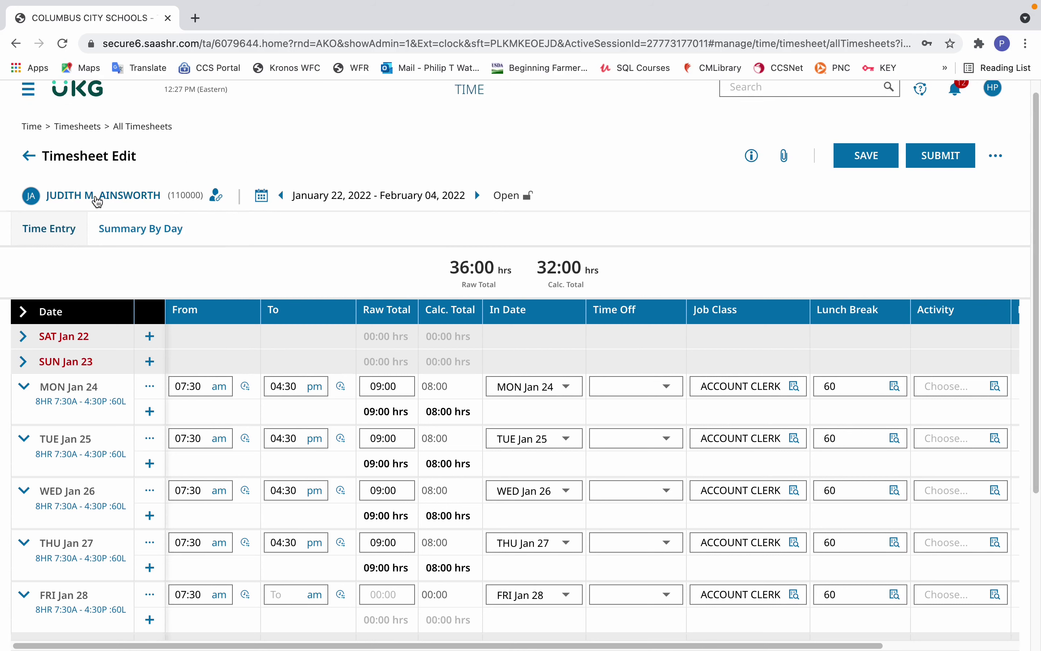